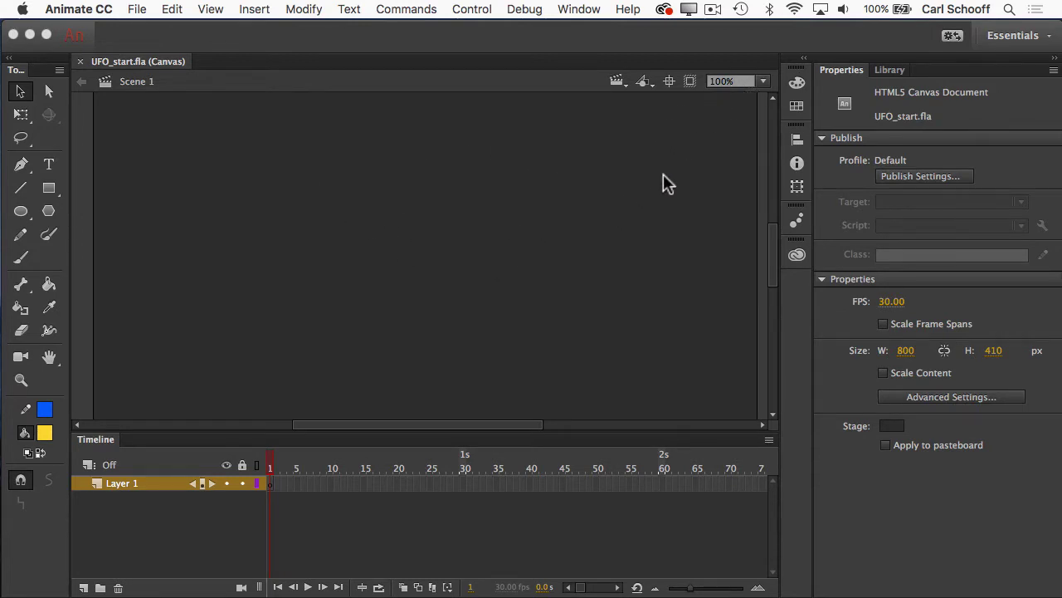
# Zoom the stage view to 50%, then set the zoom field to 75%.
pyautogui.click(763, 82)
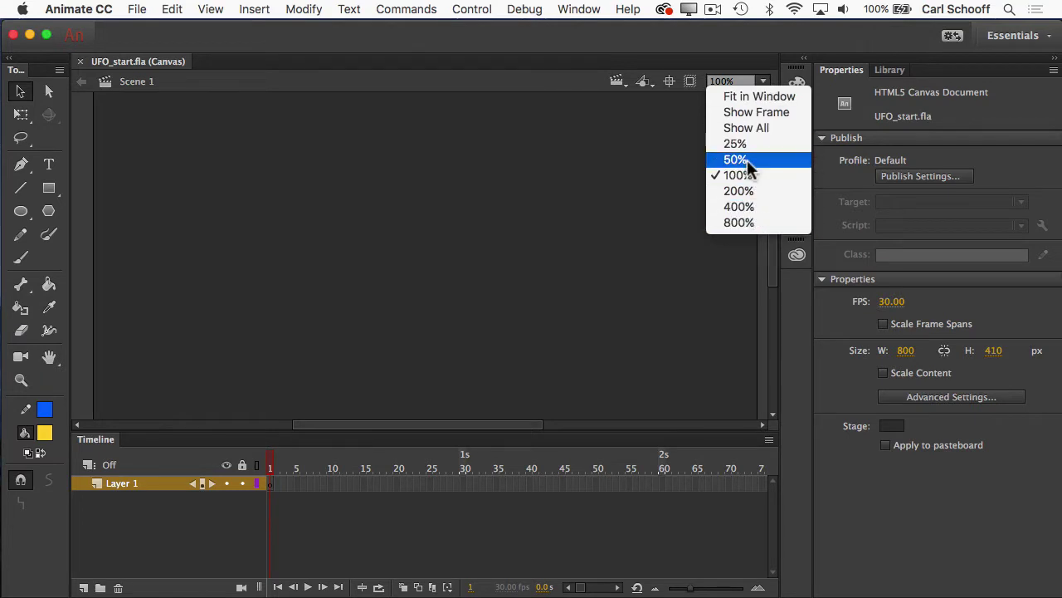
pyautogui.click(738, 160)
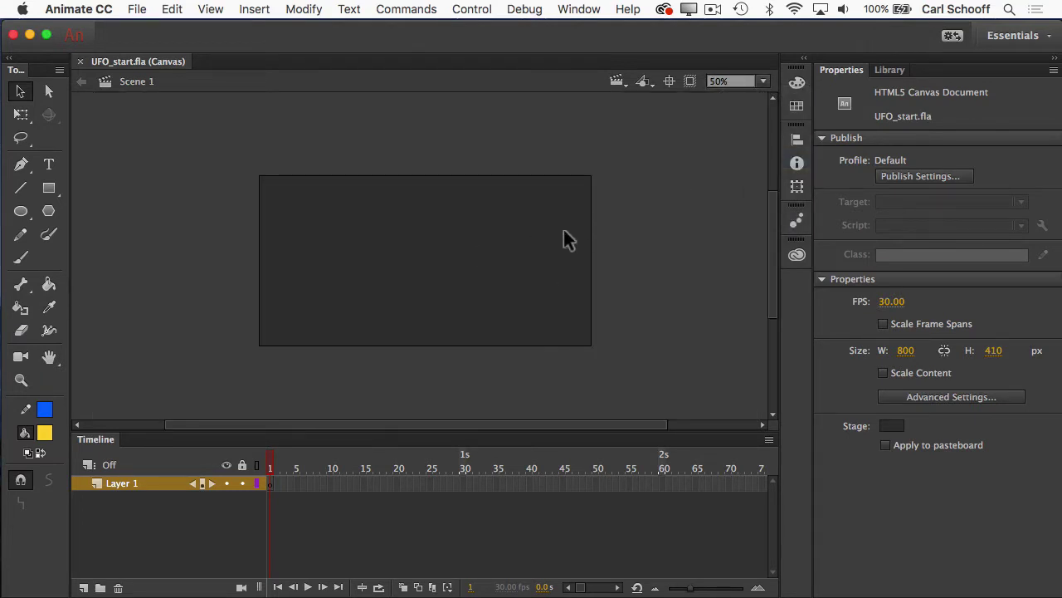
pyautogui.click(711, 79)
pyautogui.write('75')
pyautogui.press('Return')
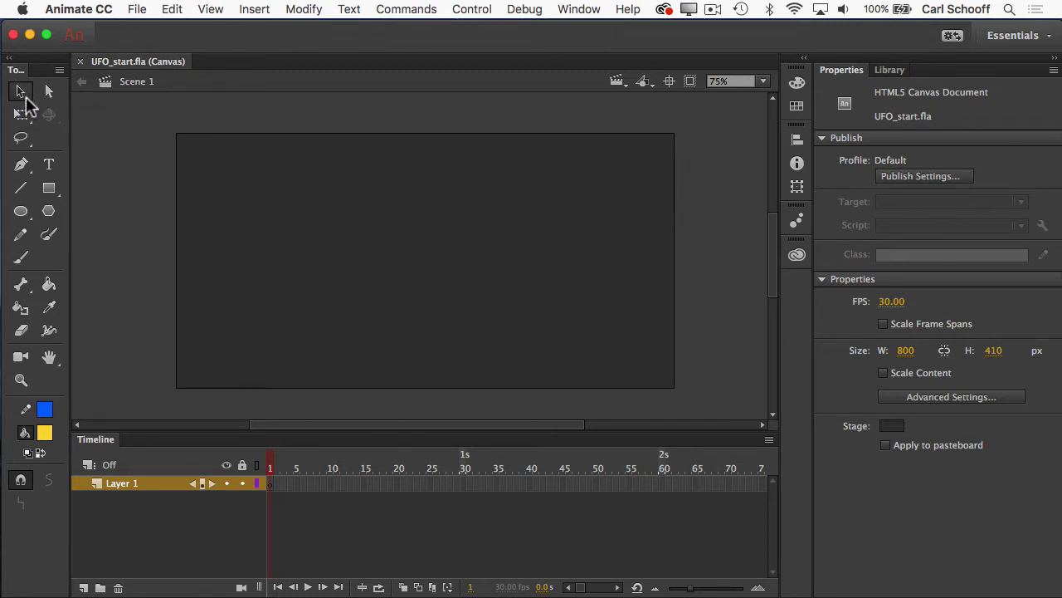
# Drag an instance of the ufo symbol from the Library onto the stage.
pyautogui.click(891, 71)
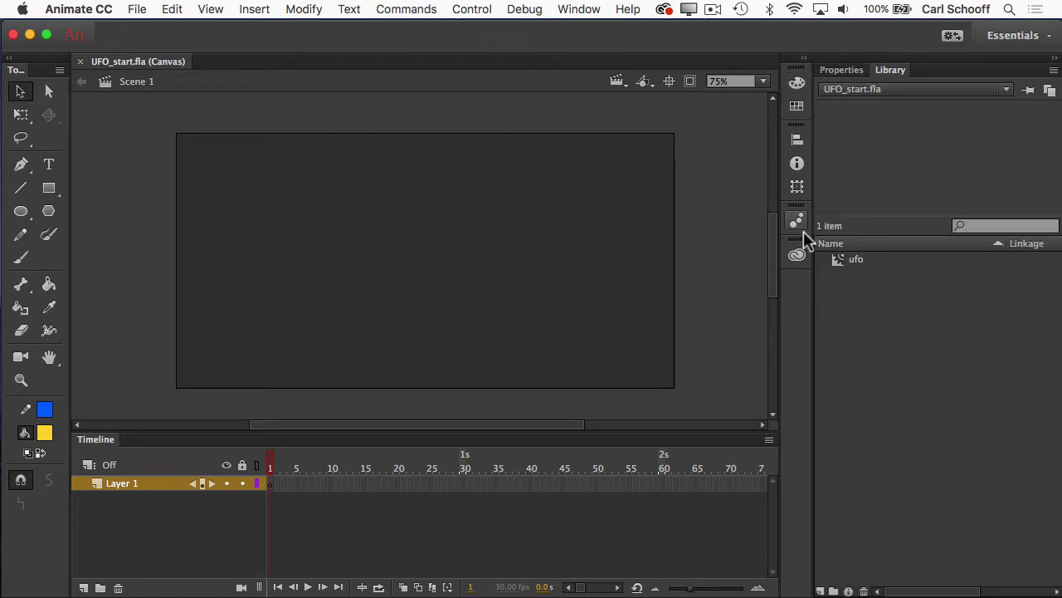
pyautogui.click(858, 262)
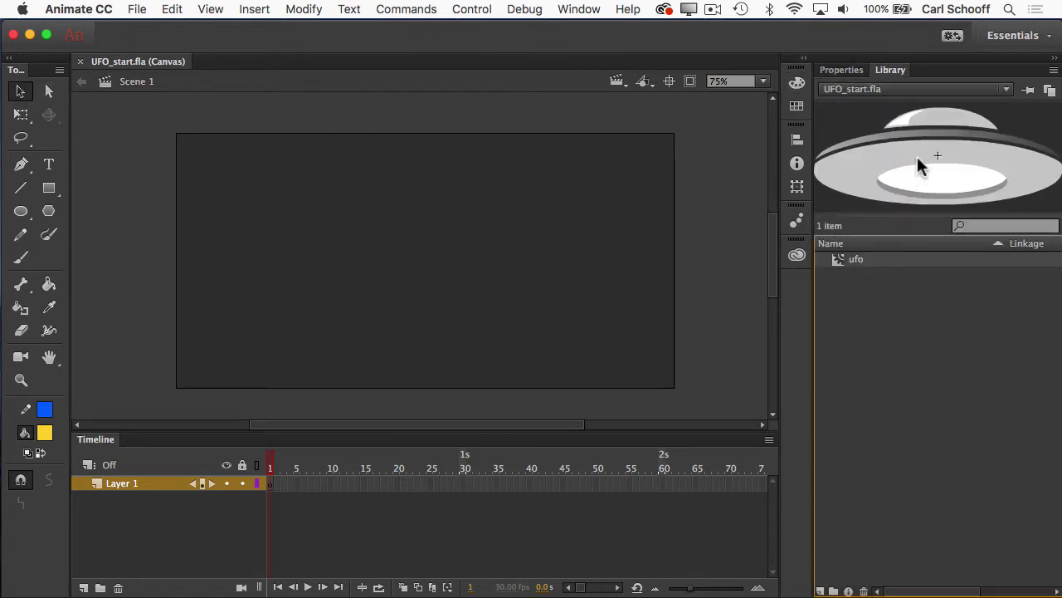
pyautogui.moveTo(982, 153); pyautogui.dragTo(410, 219)
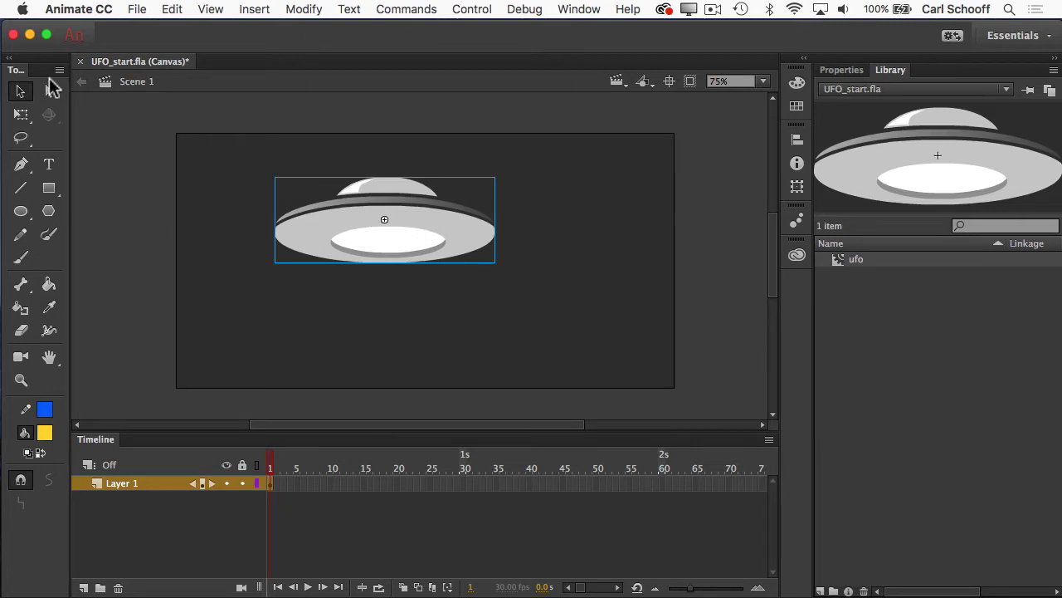
# Shrink the ufo proportionally and move it off the stage's upper-left edge.
pyautogui.click(21, 116)
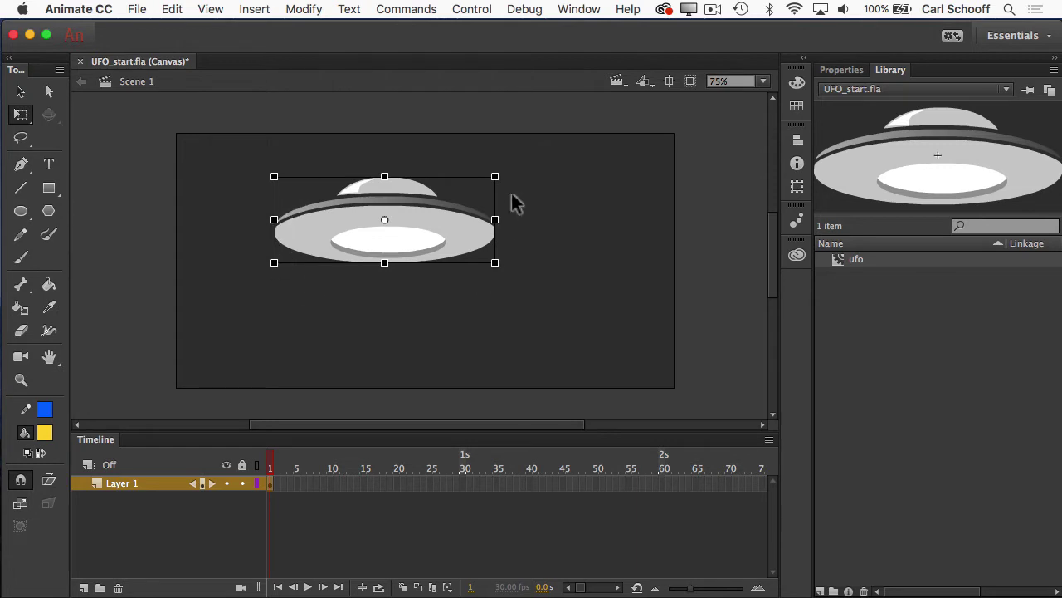
pyautogui.moveTo(496, 177); pyautogui.dragTo(412, 90)
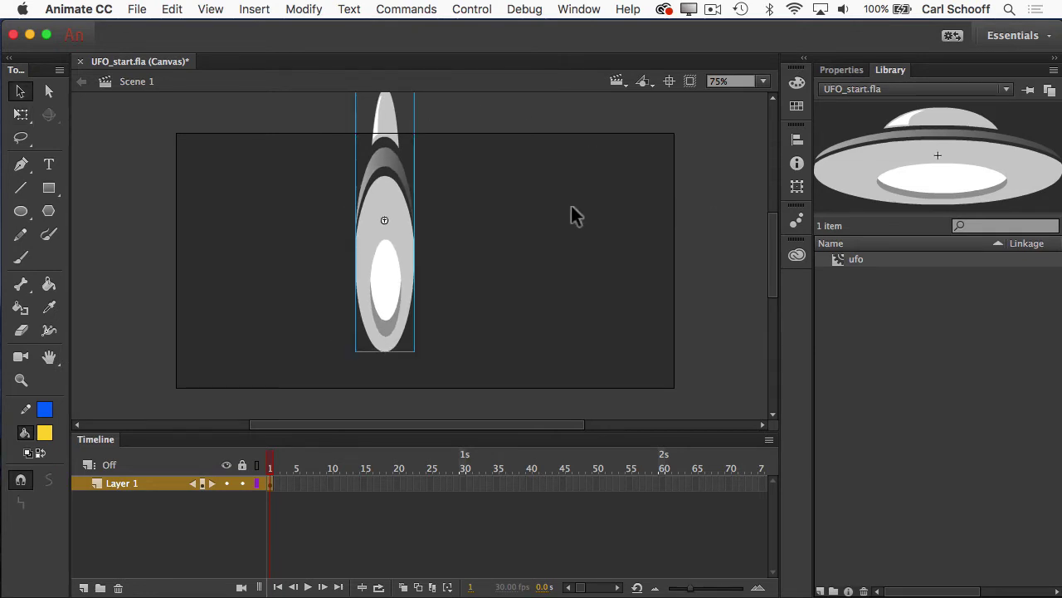
pyautogui.press('super+z')
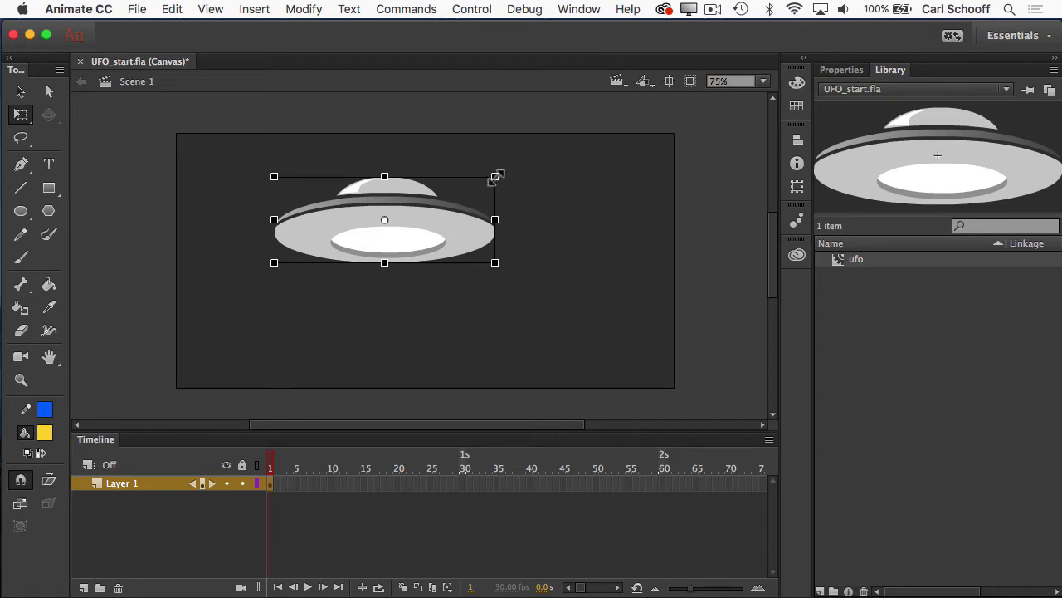
pyautogui.moveTo(496, 177); pyautogui.dragTo(434, 200)
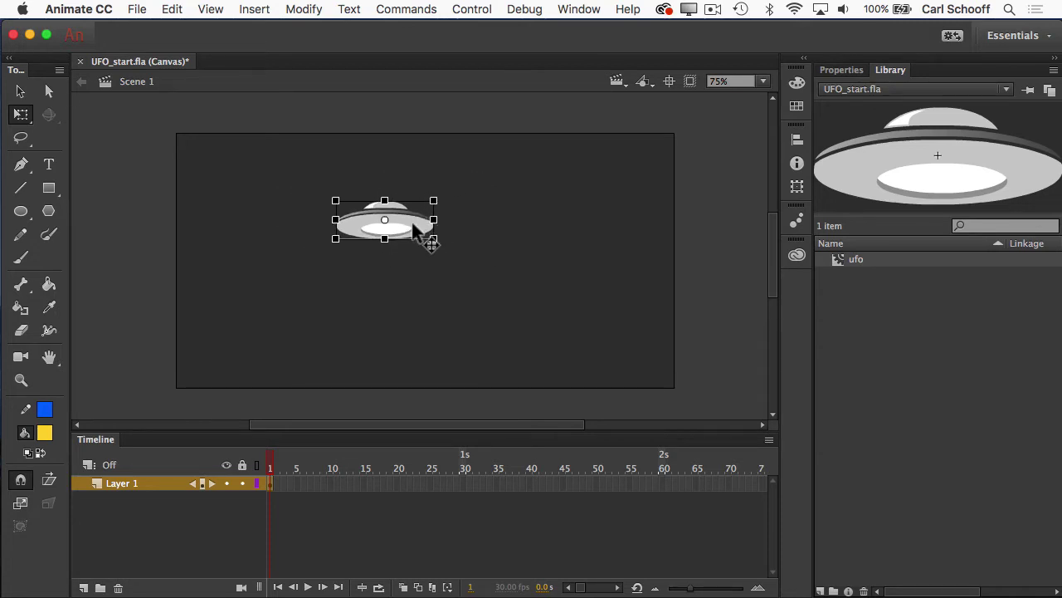
pyautogui.moveTo(373, 223); pyautogui.dragTo(168, 165)
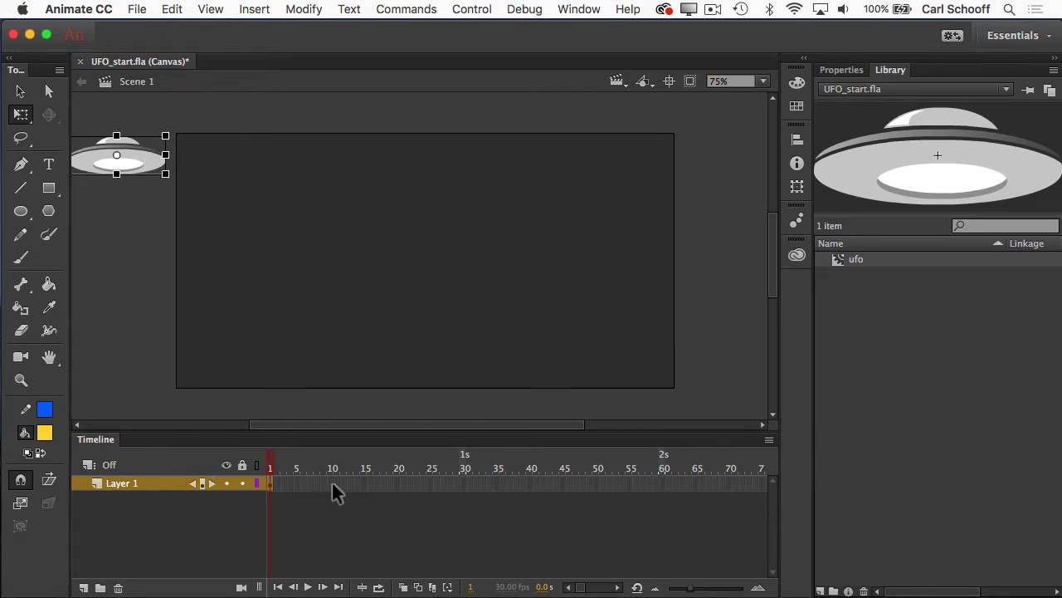
# Insert a keyframe at frame 20 on Layer 1 and drag the ufo to the stage centre.
pyautogui.click(398, 485)
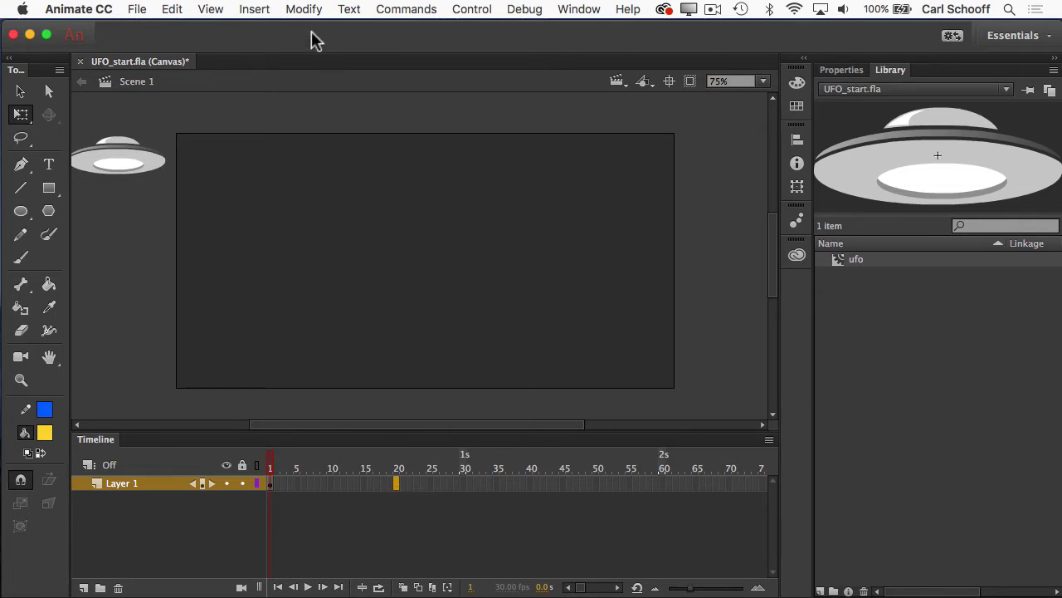
pyautogui.click(251, 11)
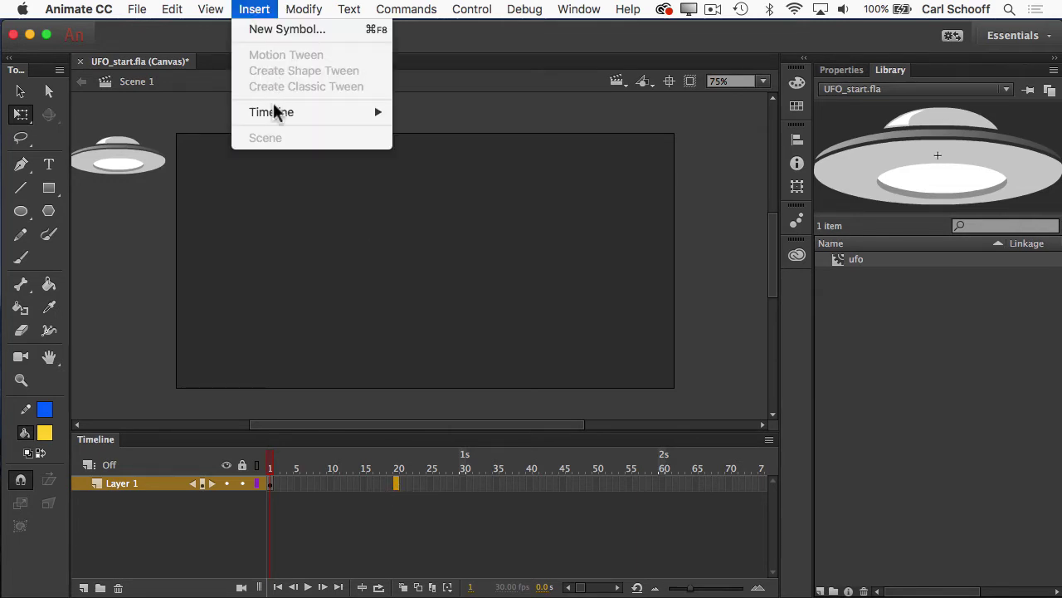
pyautogui.moveTo(273, 109)
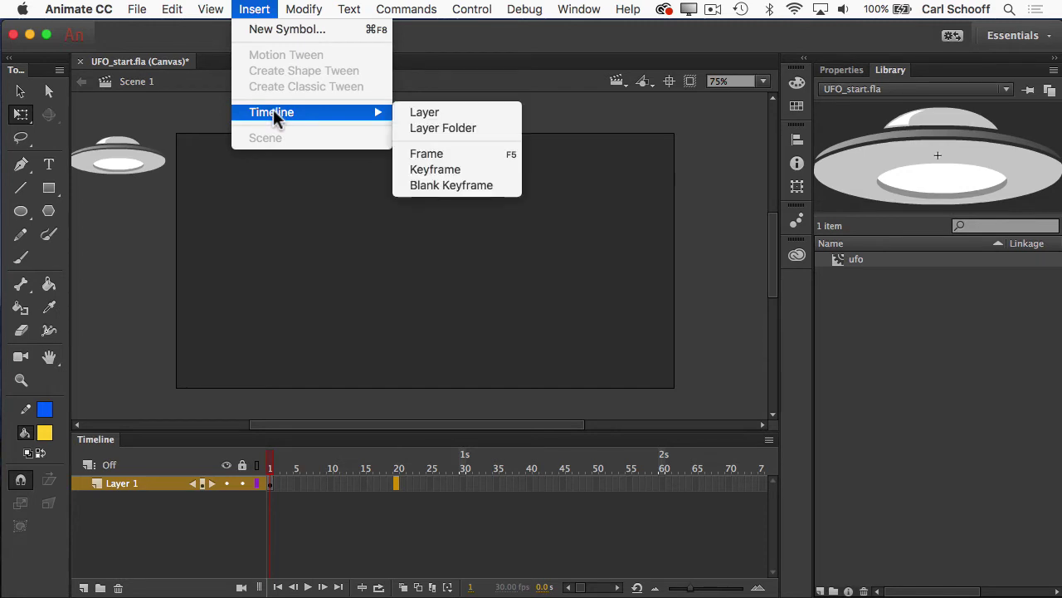
pyautogui.click(425, 168)
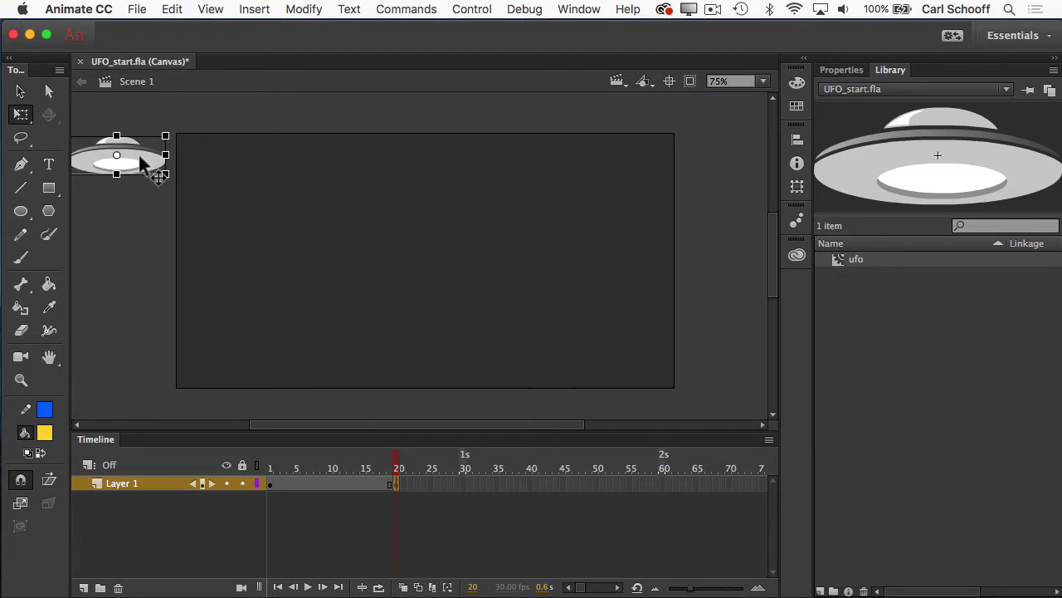
pyautogui.moveTo(141, 162); pyautogui.dragTo(441, 279)
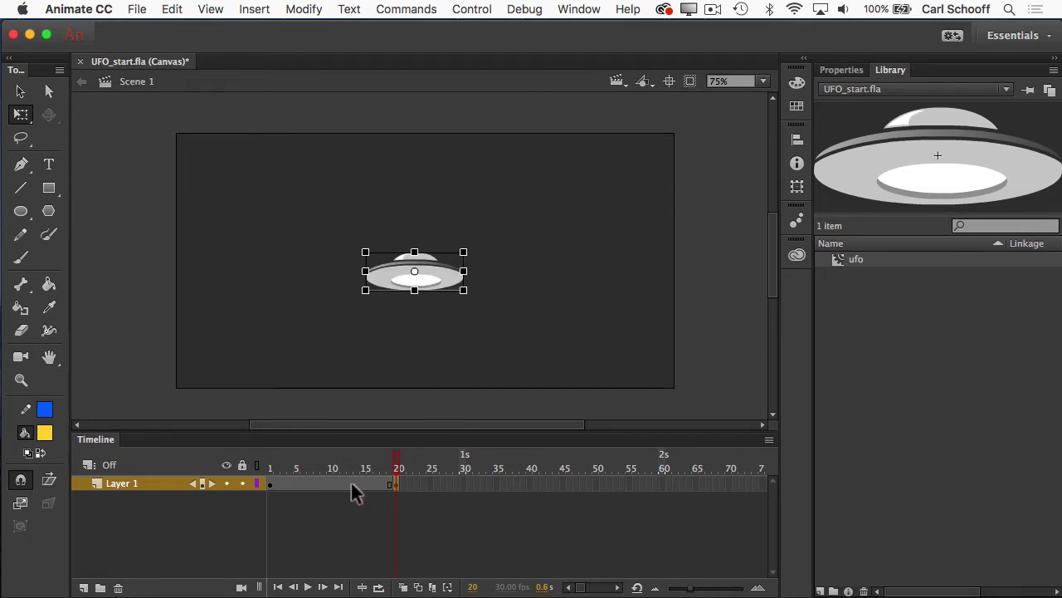
# Create a classic tween over frames 1–20 and scrub it to preview the ufo flying in.
pyautogui.click(271, 462)
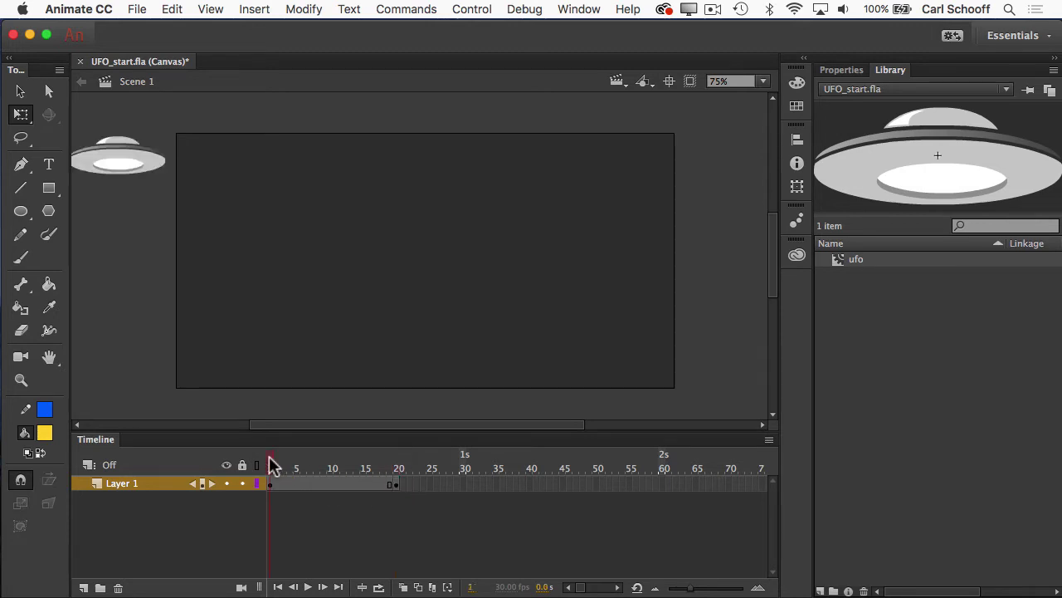
pyautogui.moveTo(270, 462); pyautogui.dragTo(397, 460)
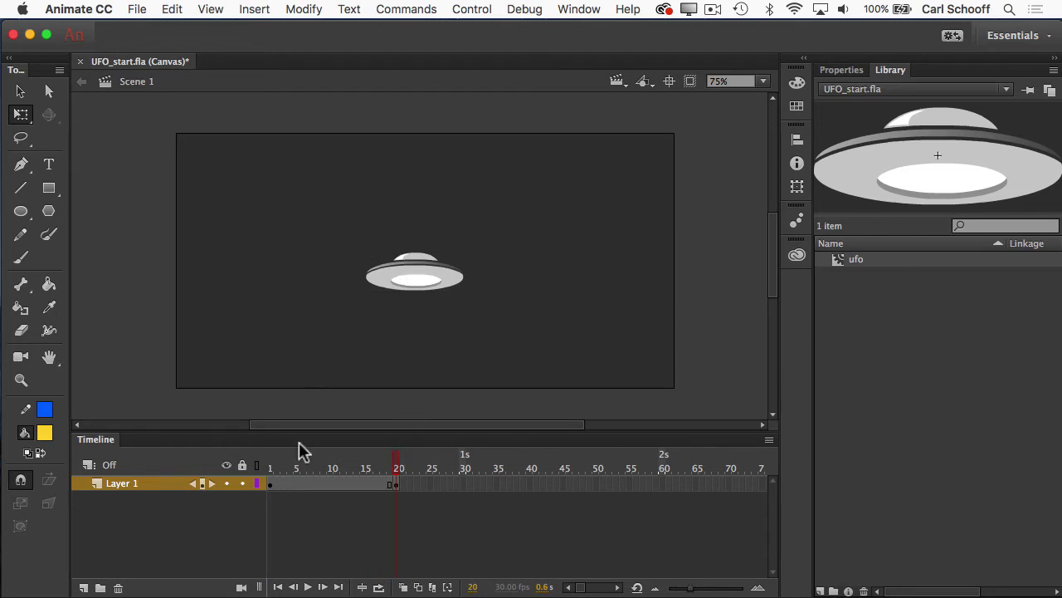
pyautogui.click(270, 487)
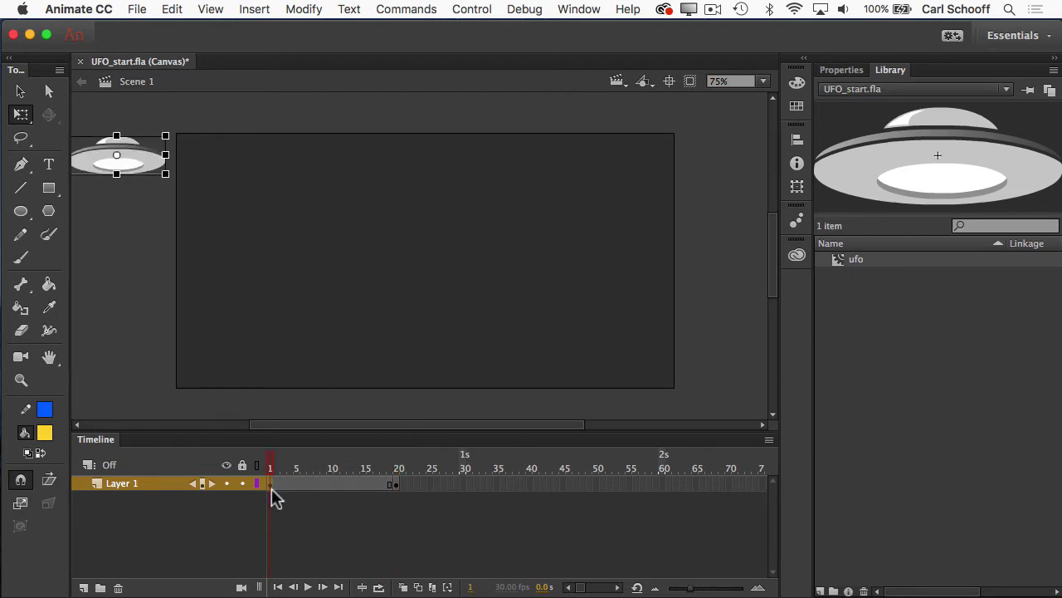
pyautogui.click(270, 487)
pyautogui.click(253, 9)
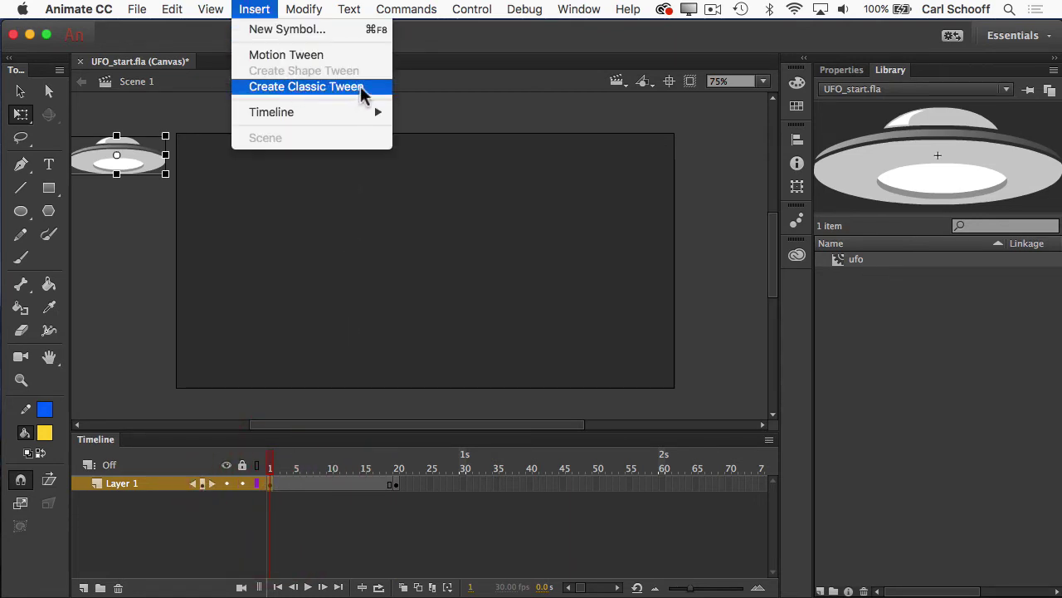
pyautogui.click(362, 94)
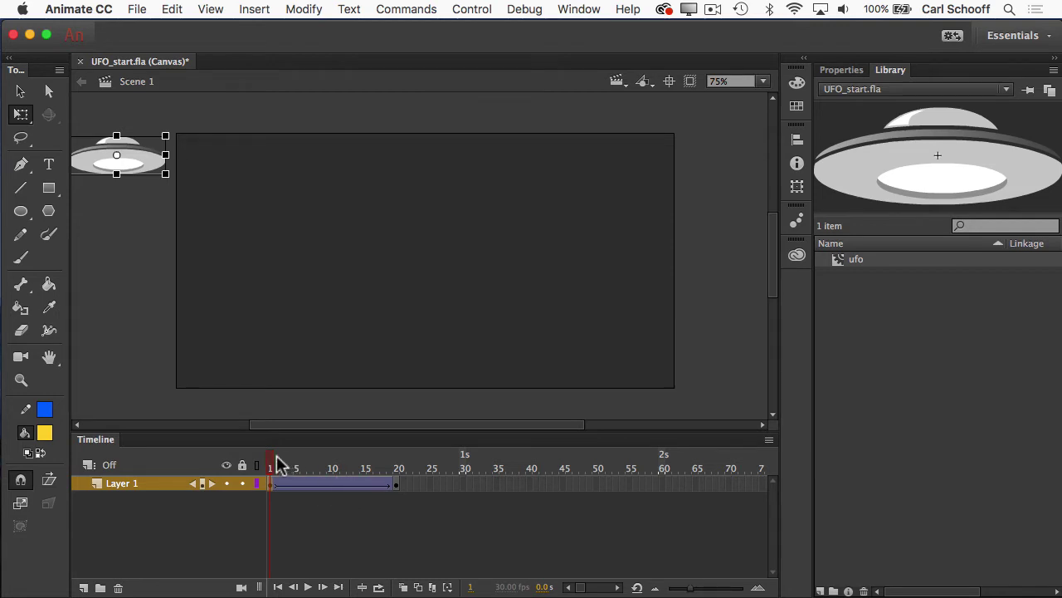
pyautogui.moveTo(276, 463)
pyautogui.mouseDown()
pyautogui.moveTo(397, 469)
pyautogui.moveTo(267, 465)
pyautogui.mouseUp()
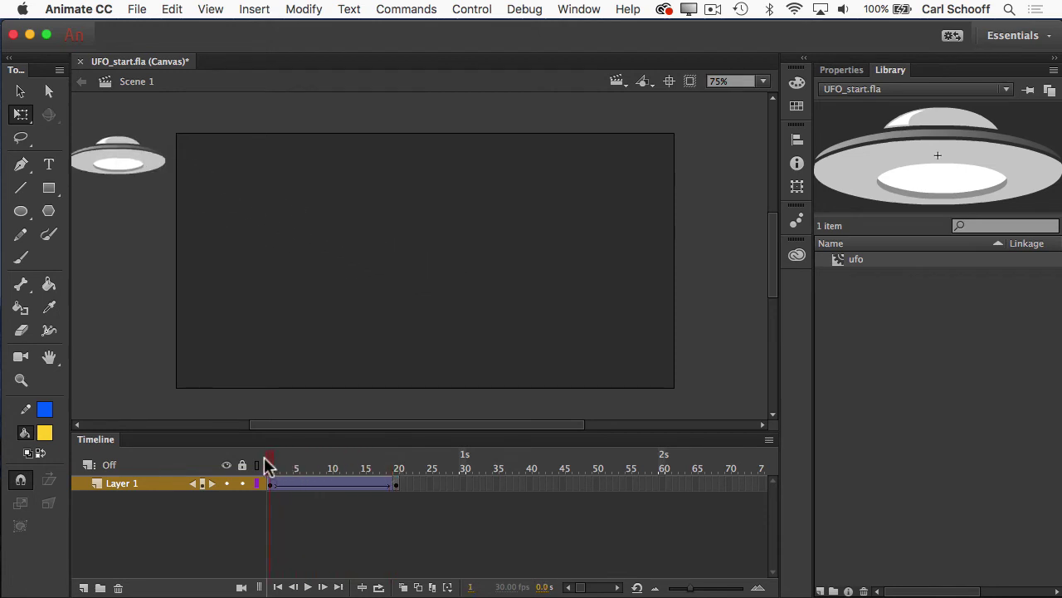
# Insert a keyframe at frame 40 and move the UFO just off the stage's right edge.
pyautogui.click(530, 485)
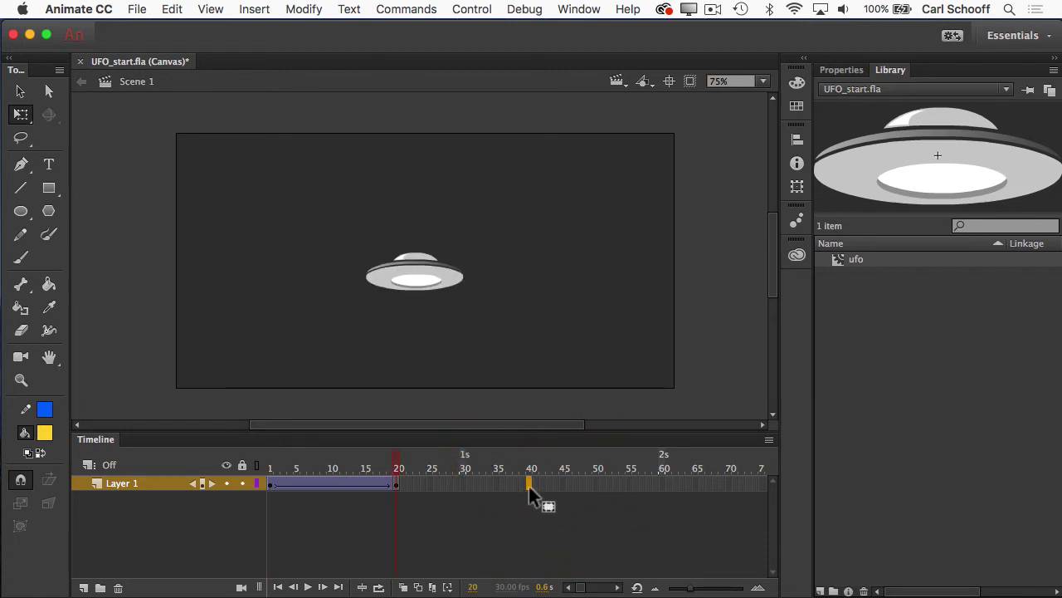
pyautogui.click(249, 9)
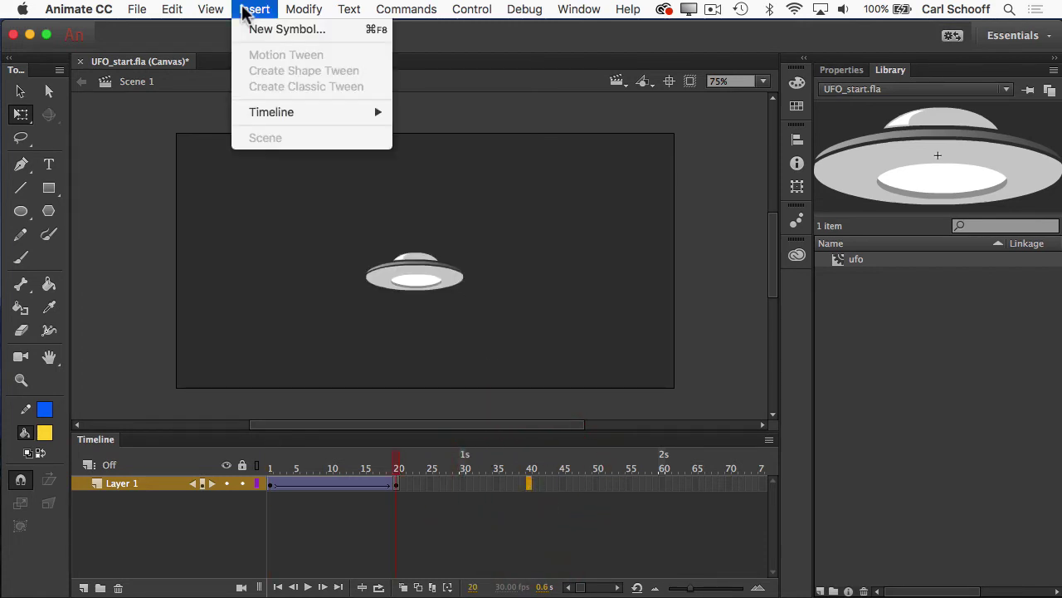
pyautogui.moveTo(270, 113)
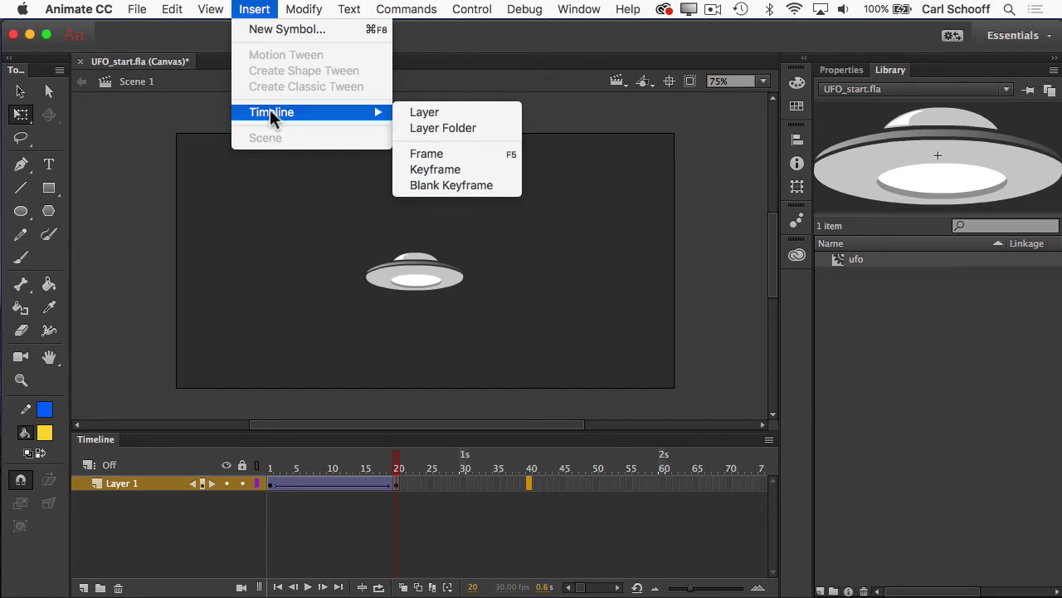
pyautogui.click(433, 170)
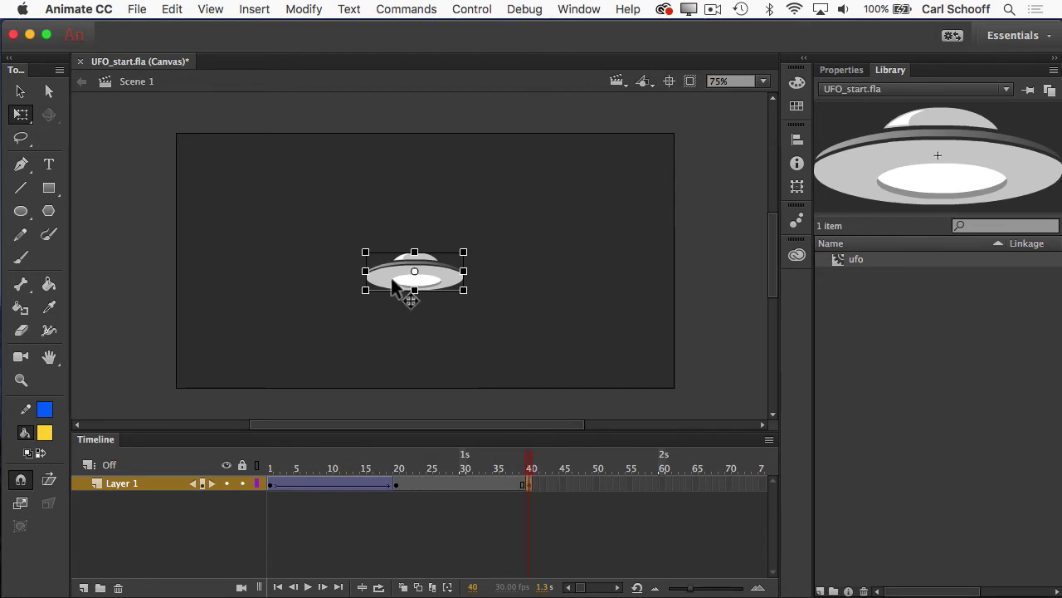
pyautogui.moveTo(387, 283); pyautogui.dragTo(715, 175)
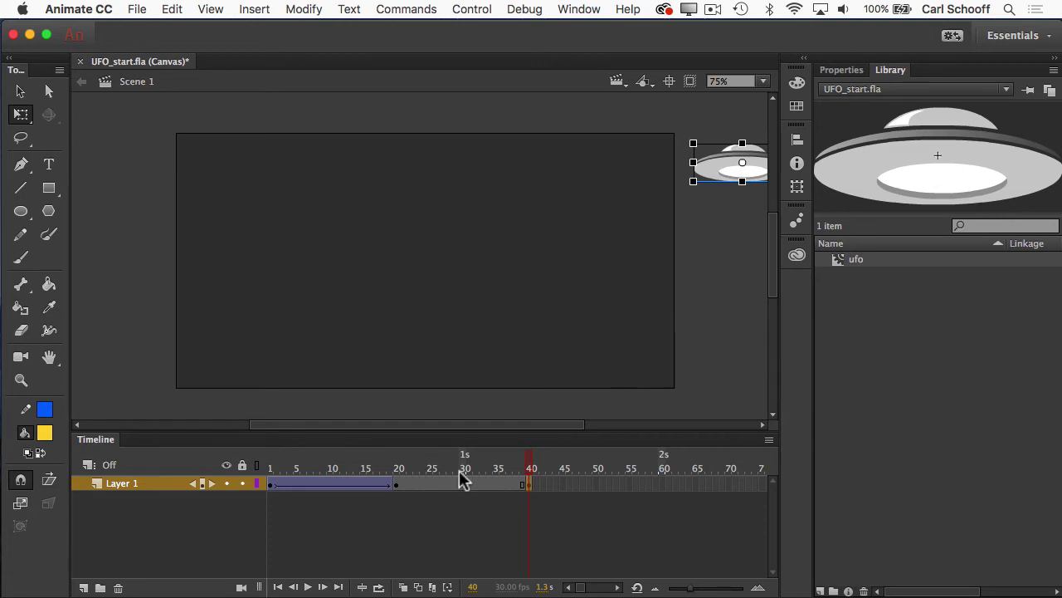
# Create a classic tween from frame 20 to 40 and scrub to preview the exit.
pyautogui.click(397, 483)
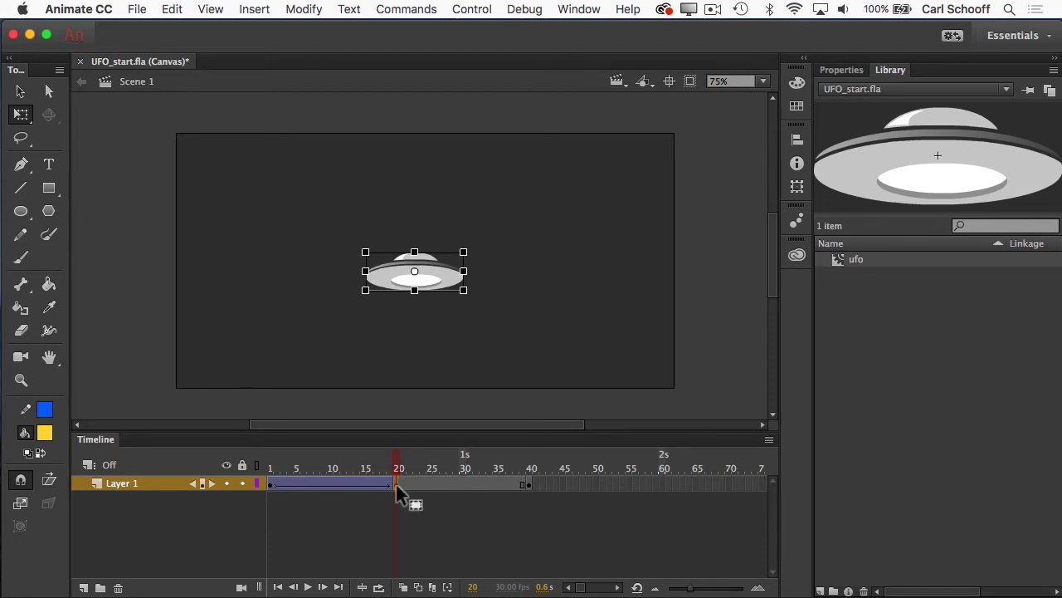
pyautogui.click(396, 484)
pyautogui.click(253, 10)
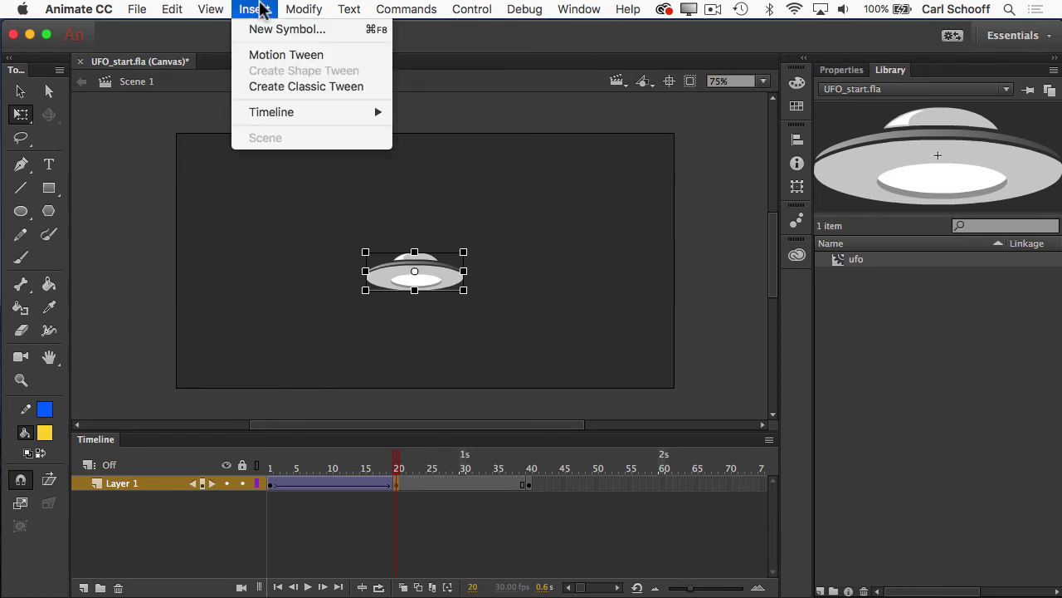
pyautogui.click(280, 93)
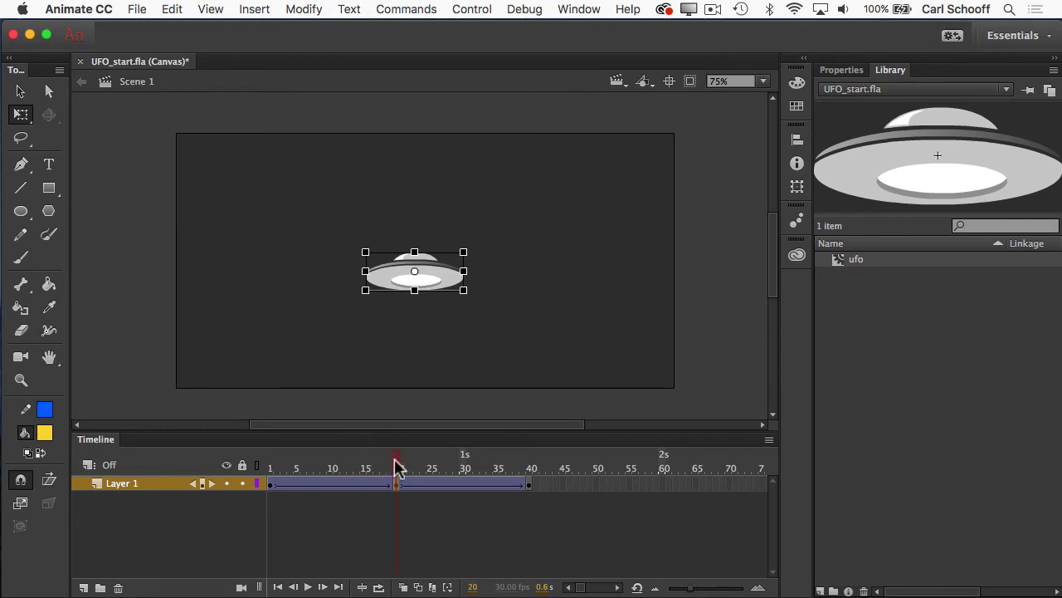
pyautogui.moveTo(398, 467); pyautogui.dragTo(496, 459)
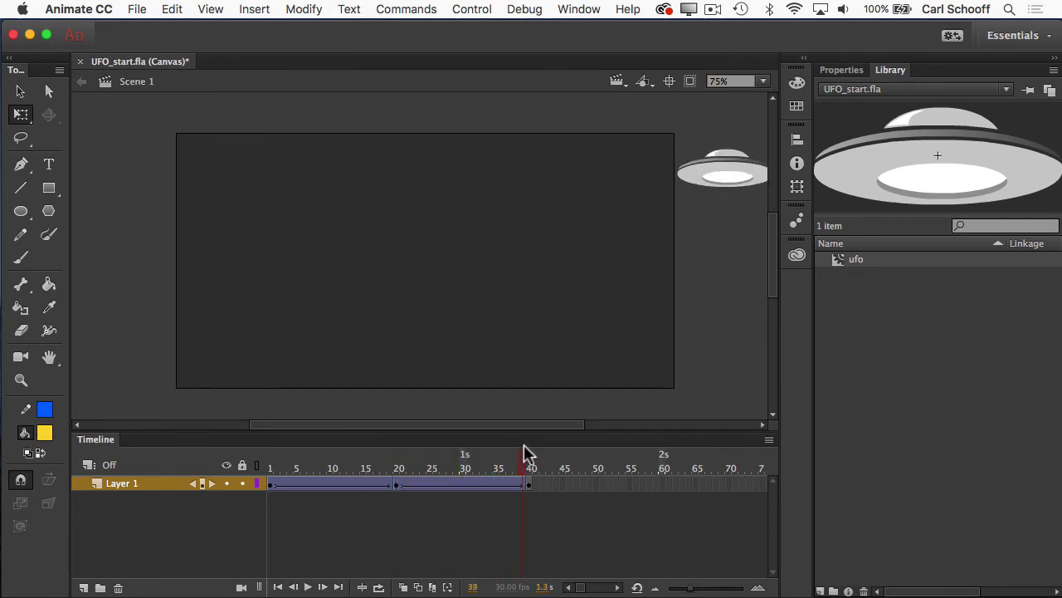
pyautogui.moveTo(525, 447); pyautogui.dragTo(528, 446)
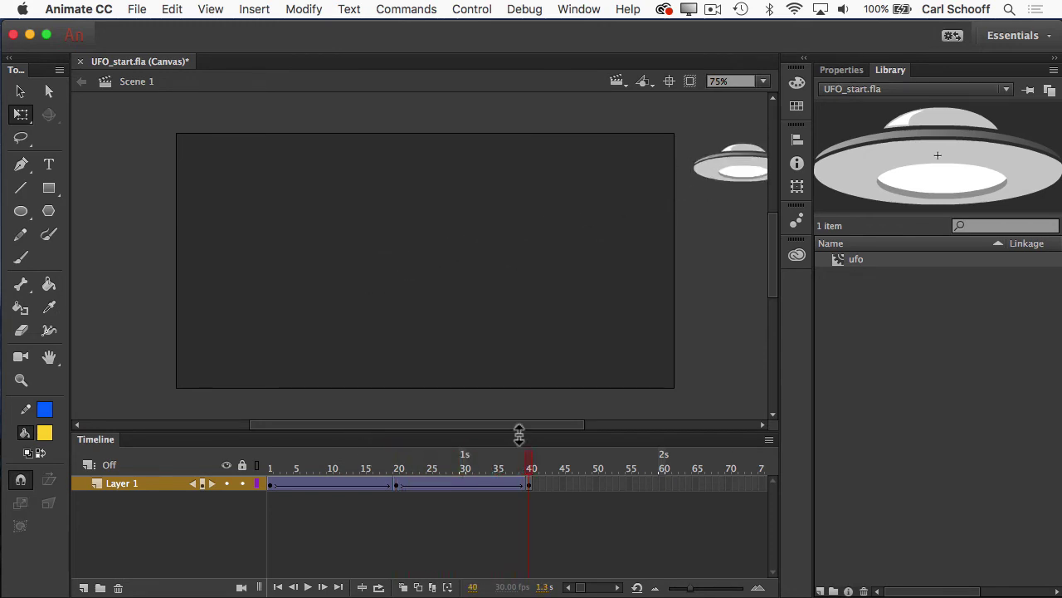
# At frame 20, scale the UFO to about twice its size and tilt it clockwise.
pyautogui.click(398, 467)
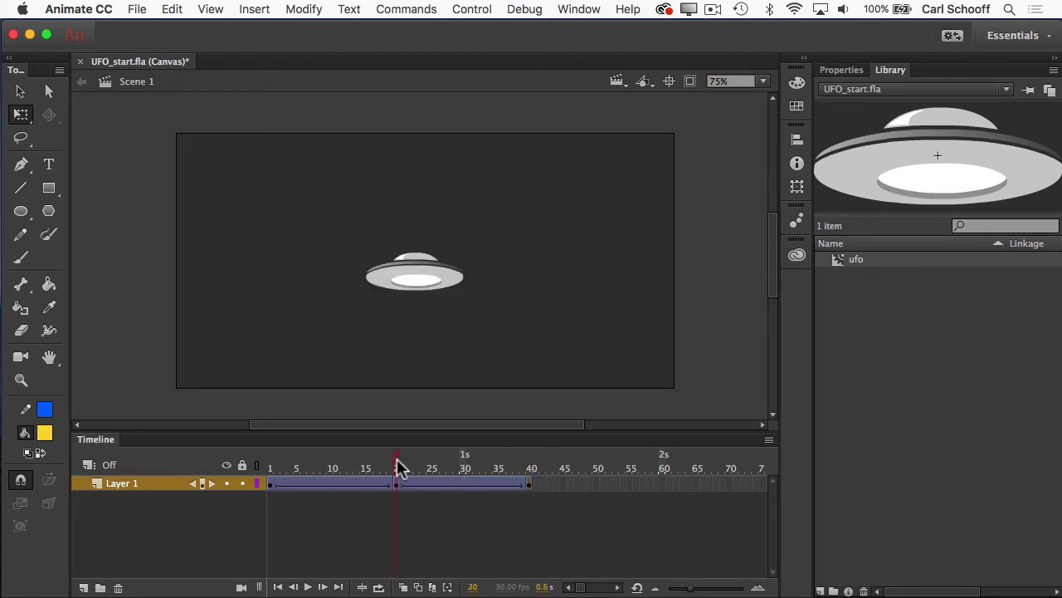
pyautogui.moveTo(400, 466)
pyautogui.mouseDown()
pyautogui.moveTo(427, 464)
pyautogui.moveTo(399, 462)
pyautogui.mouseUp()
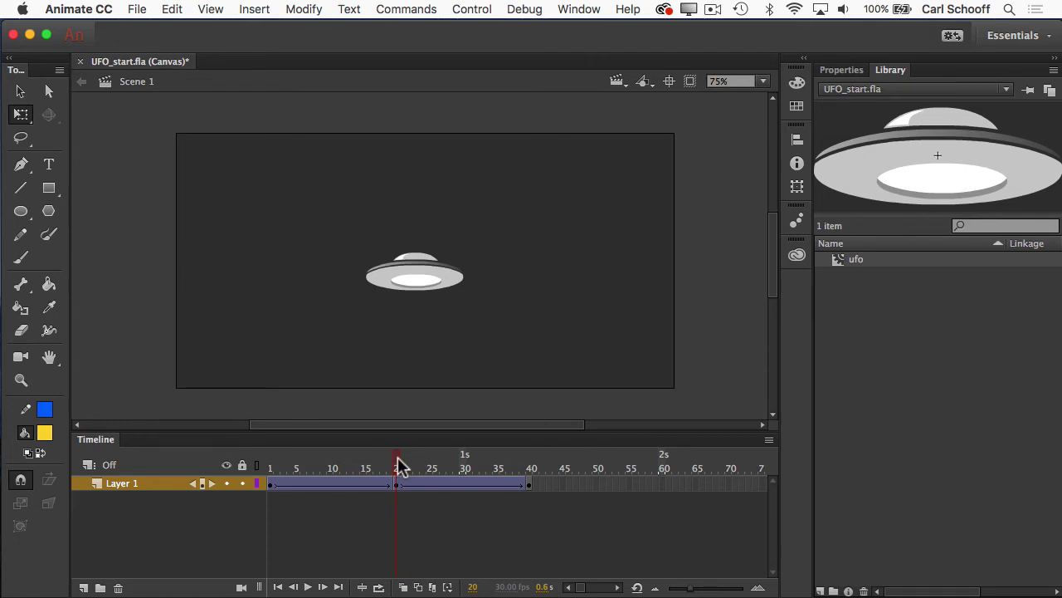
pyautogui.click(417, 282)
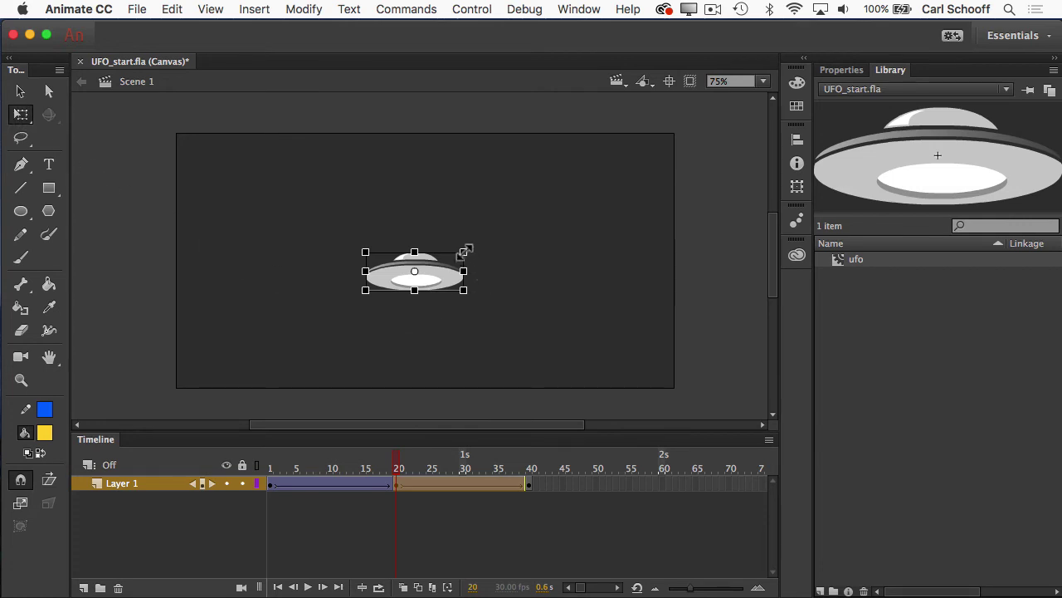
pyautogui.moveTo(465, 251); pyautogui.dragTo(526, 225)
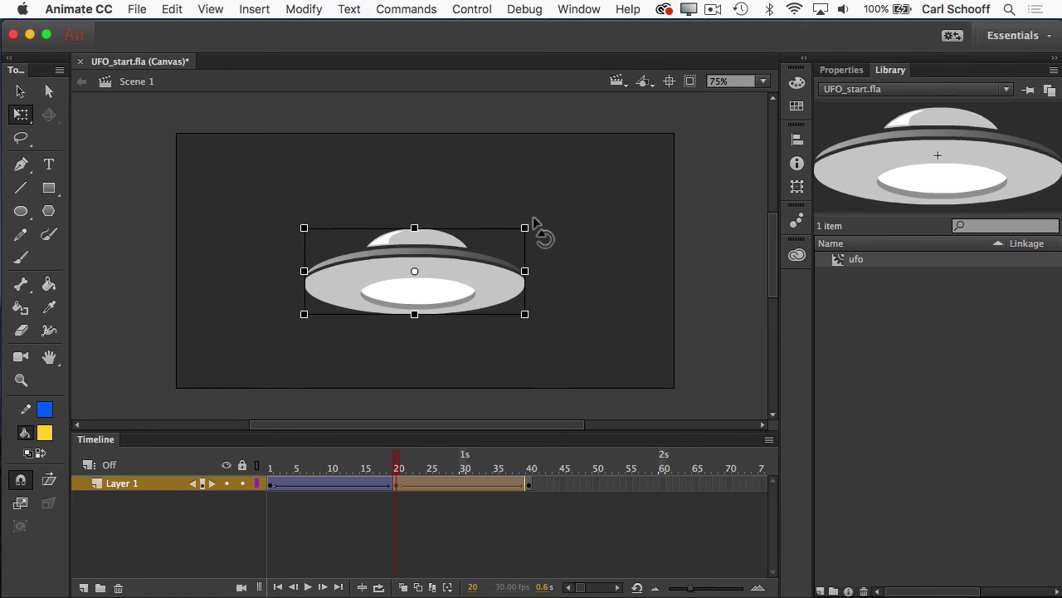
pyautogui.moveTo(541, 247); pyautogui.dragTo(531, 285)
pyautogui.click(522, 522)
pyautogui.moveTo(396, 467); pyautogui.dragTo(266, 474)
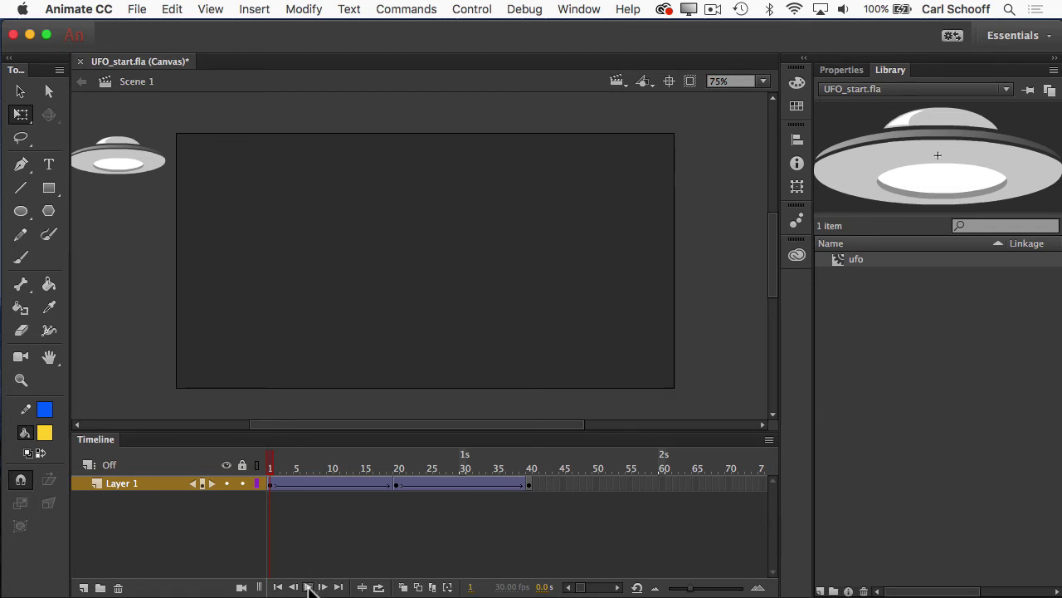
pyautogui.click(307, 587)
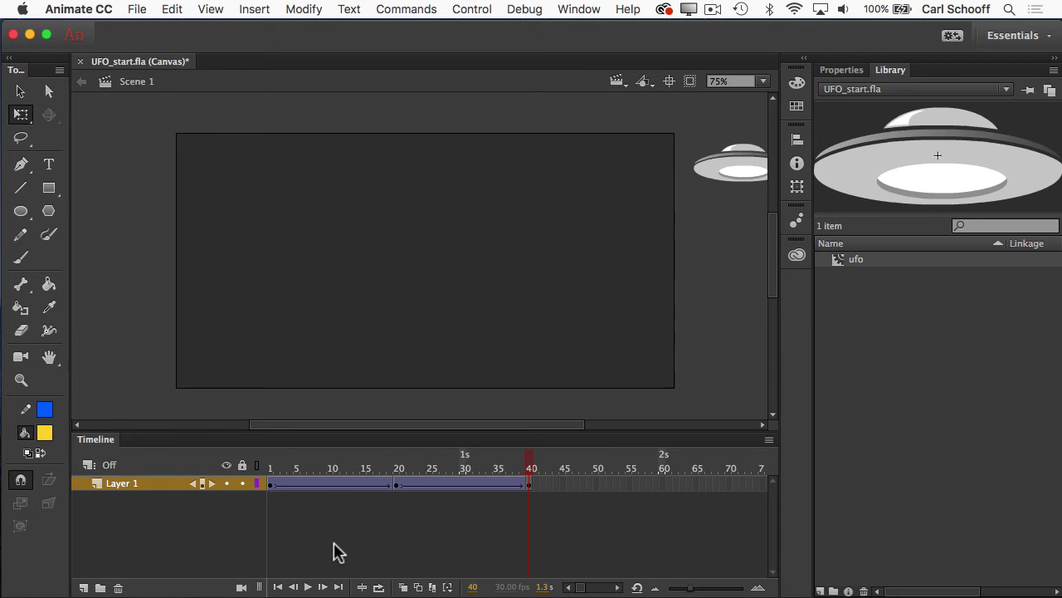
pyautogui.press('Return')
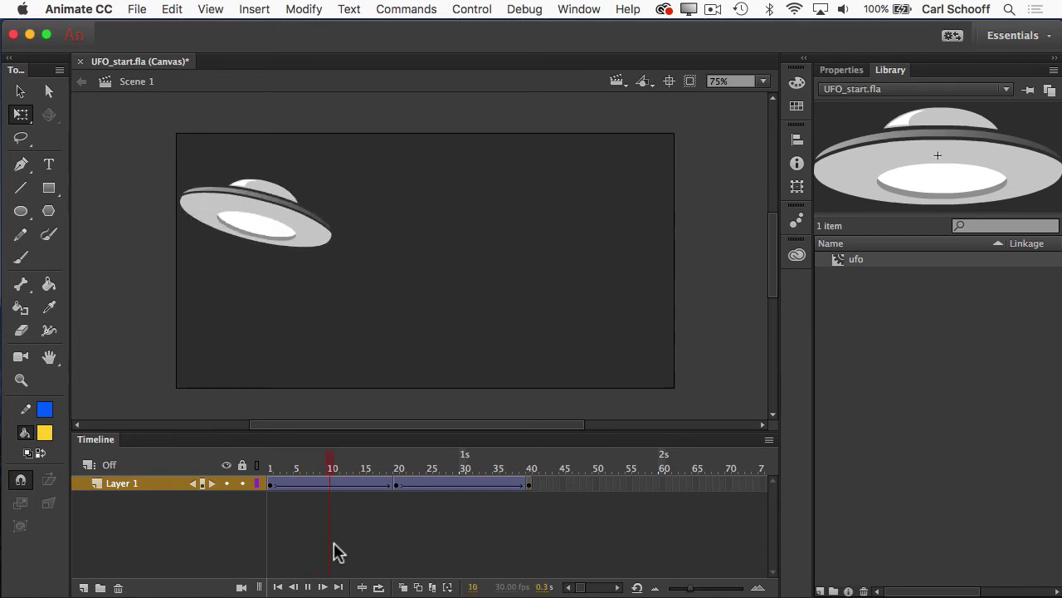